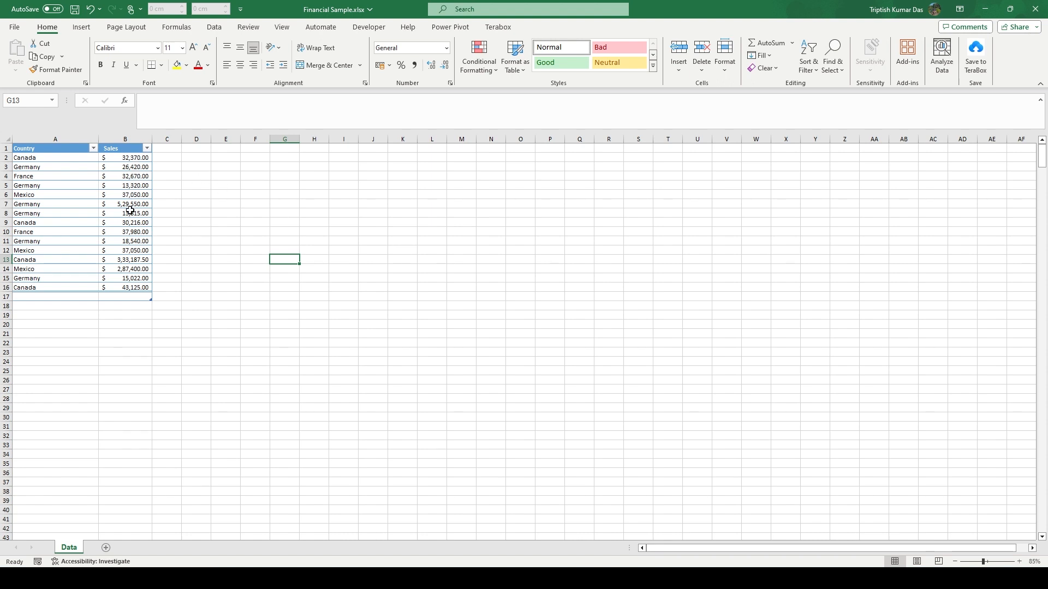
- Examine the Sales values and the Country and Sales columns of the table in A1:B16
left_click(137, 157)
key("ctrl+shift+Down")
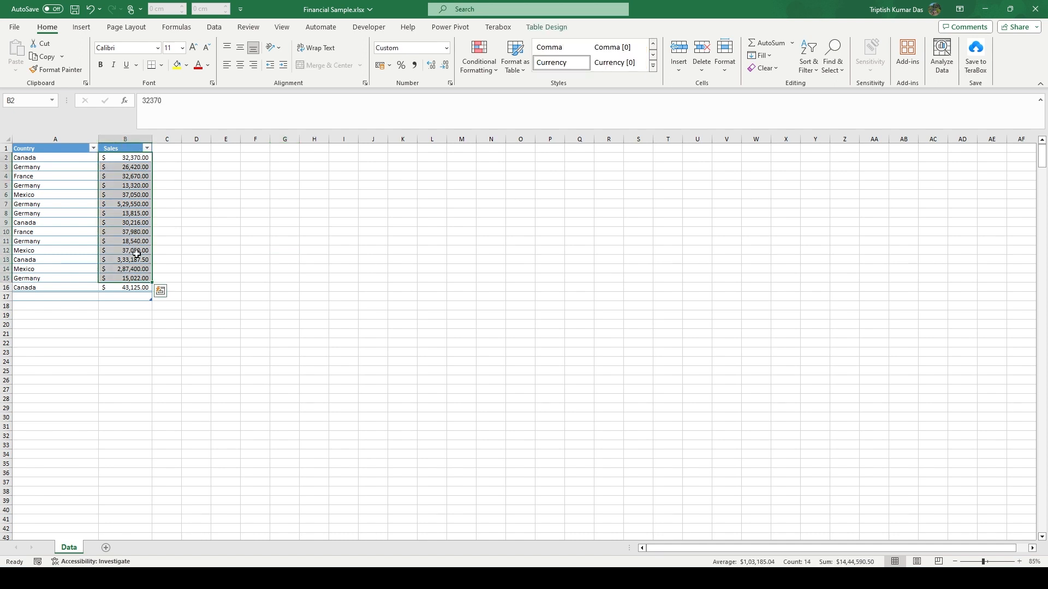
left_click(134, 288)
left_click(134, 289)
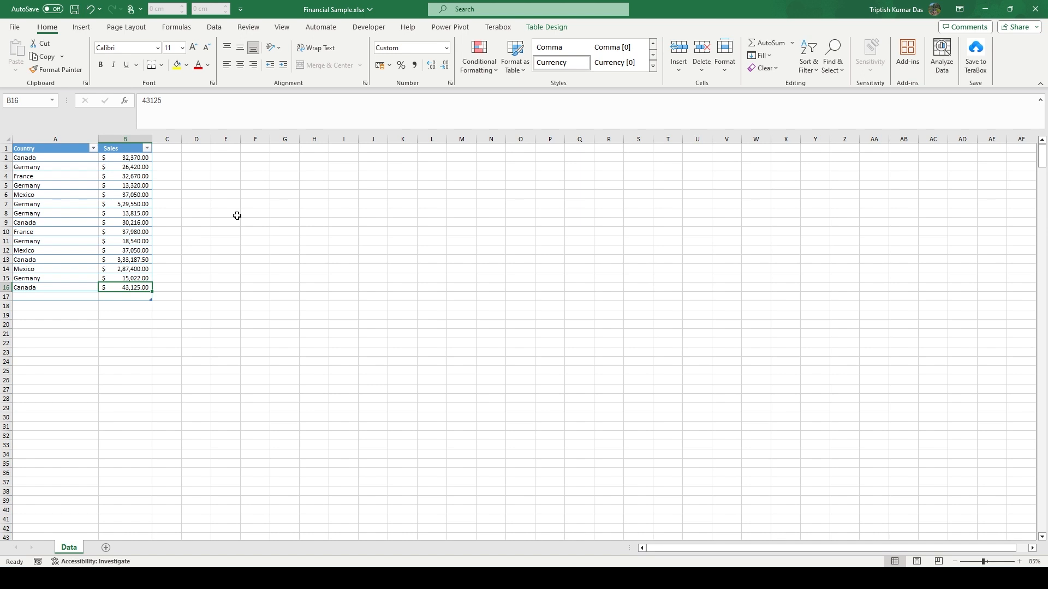
left_click(197, 238)
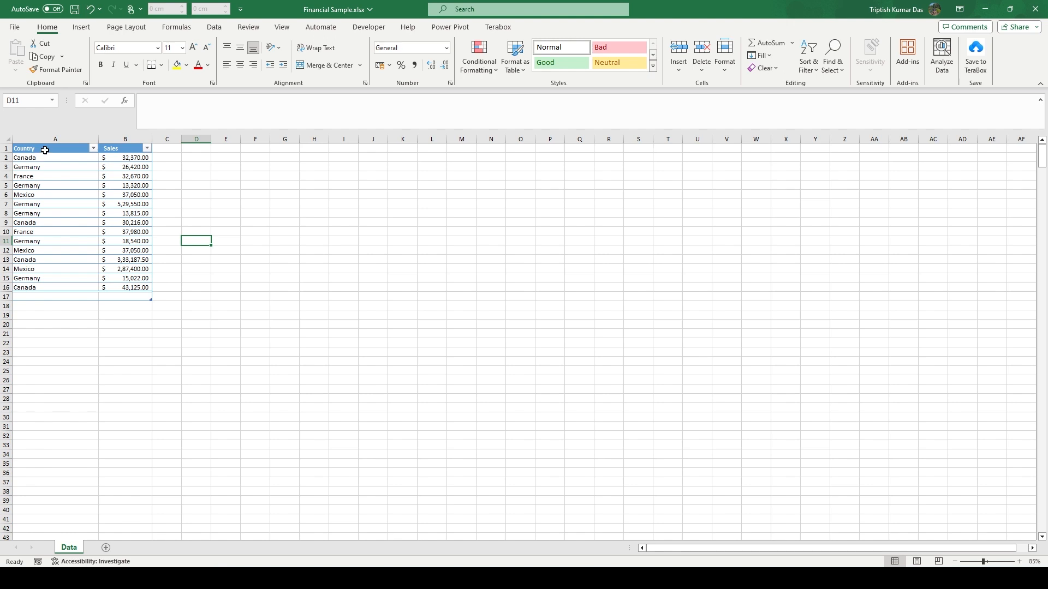
left_click_drag(43, 149, 44, 287)
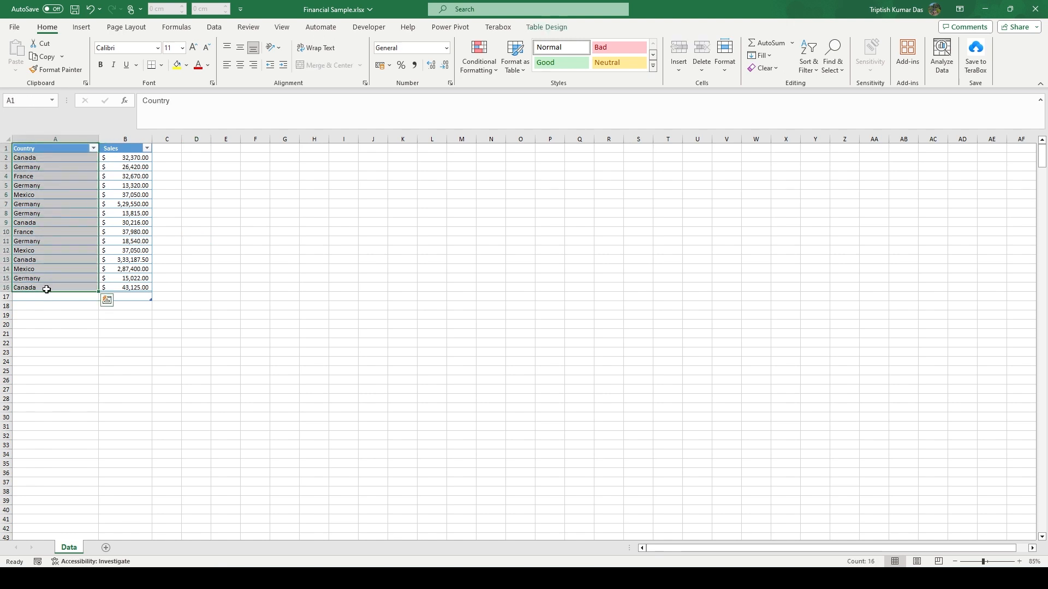
left_click_drag(122, 150, 126, 289)
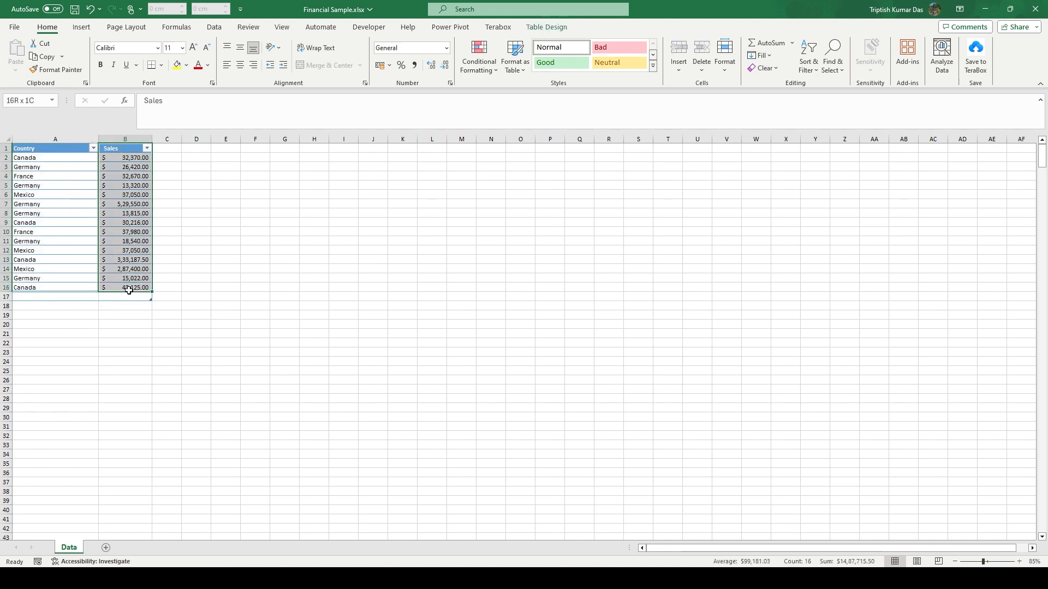
left_click(260, 239)
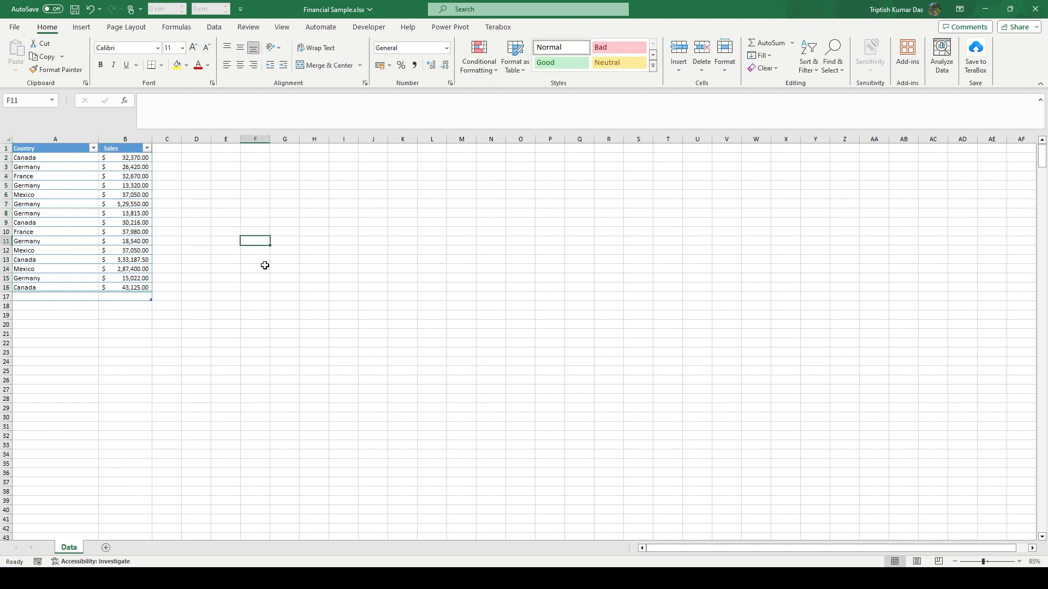
left_click(225, 249)
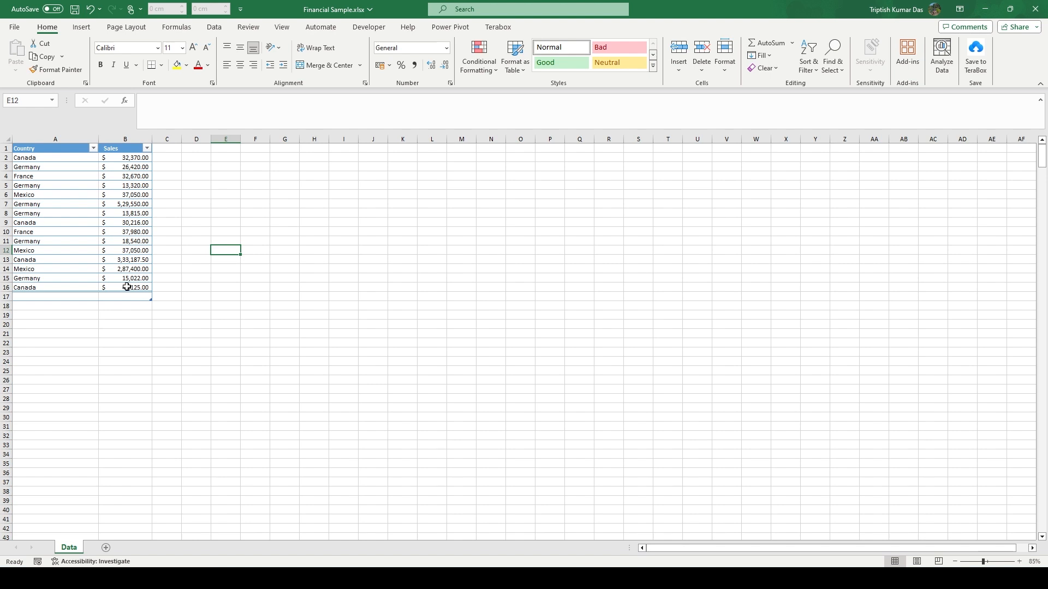
- Examine the country names listed in cells A2 to A16
left_click(34, 167)
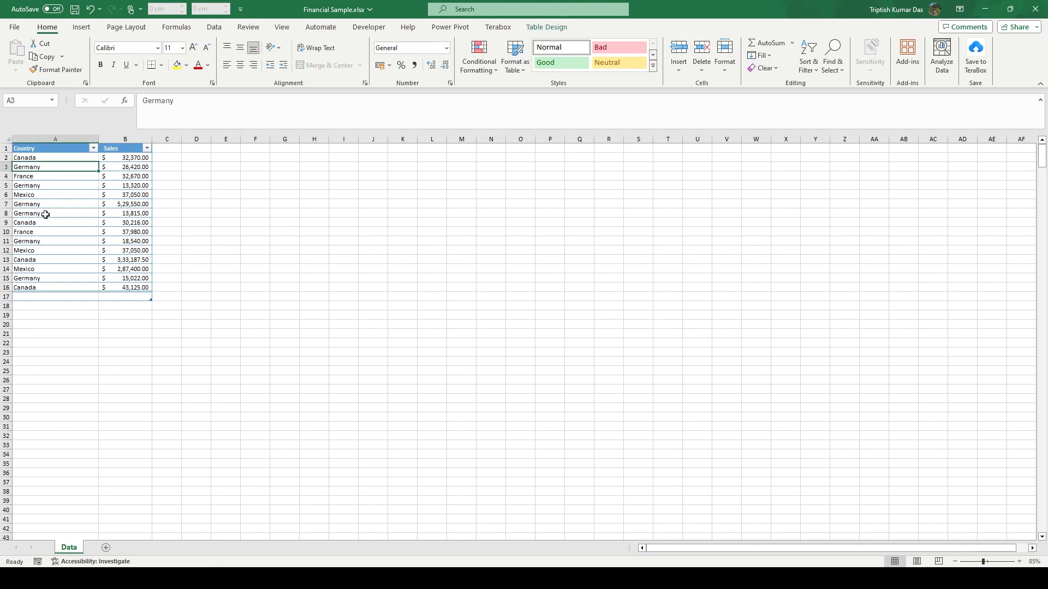
left_click(49, 159)
left_click(46, 168)
left_click(42, 175)
left_click(40, 195)
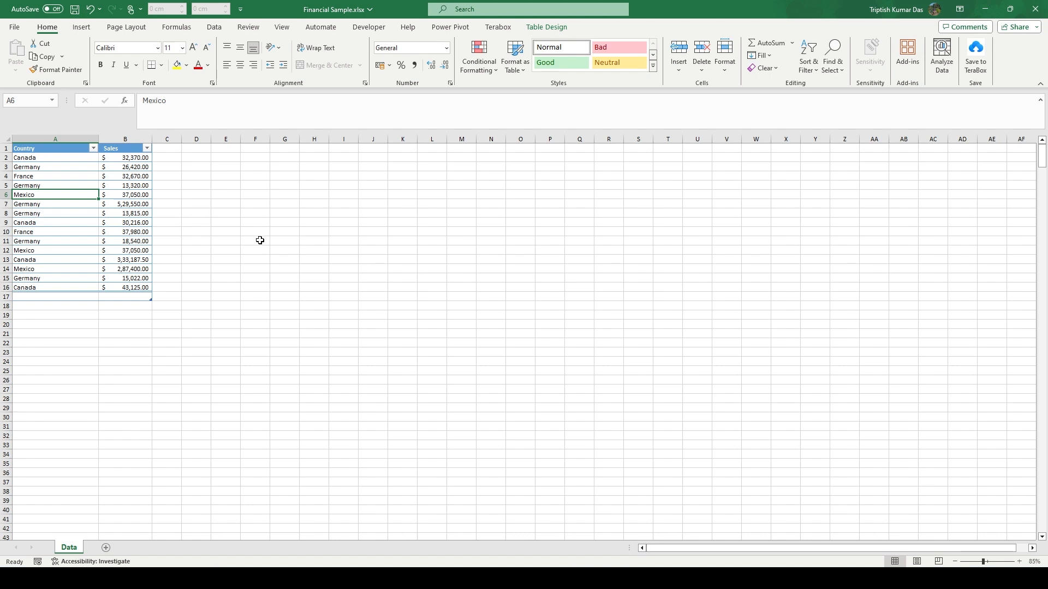
left_click_drag(36, 158, 51, 287)
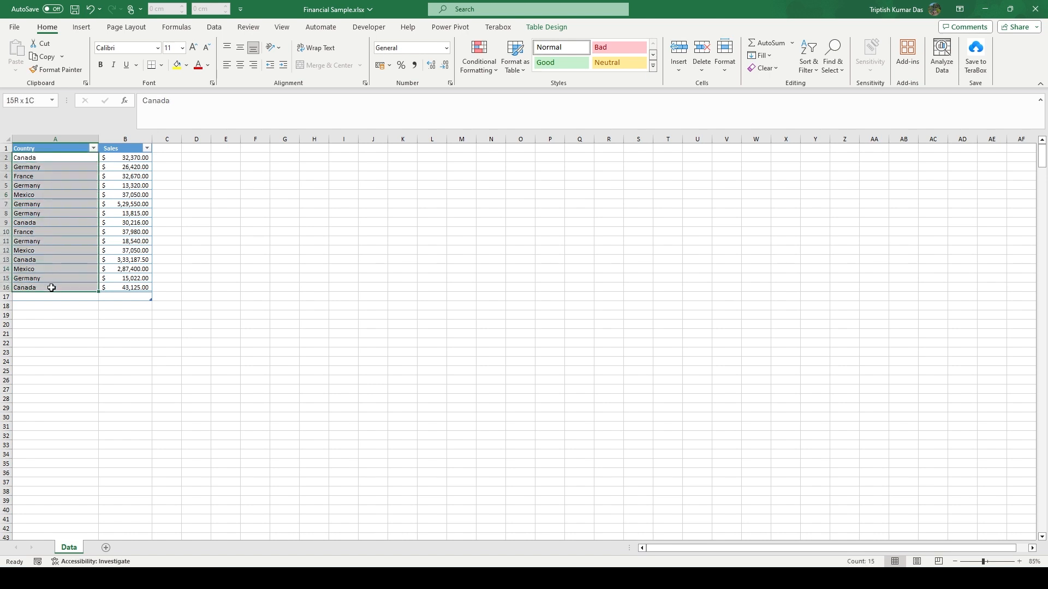
left_click(49, 277)
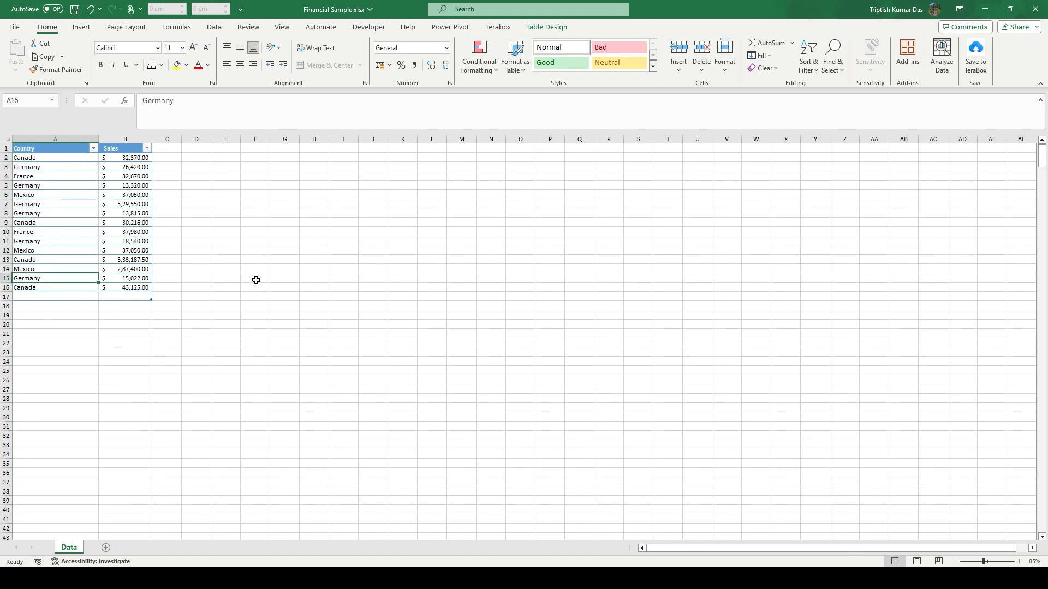
left_click(284, 207)
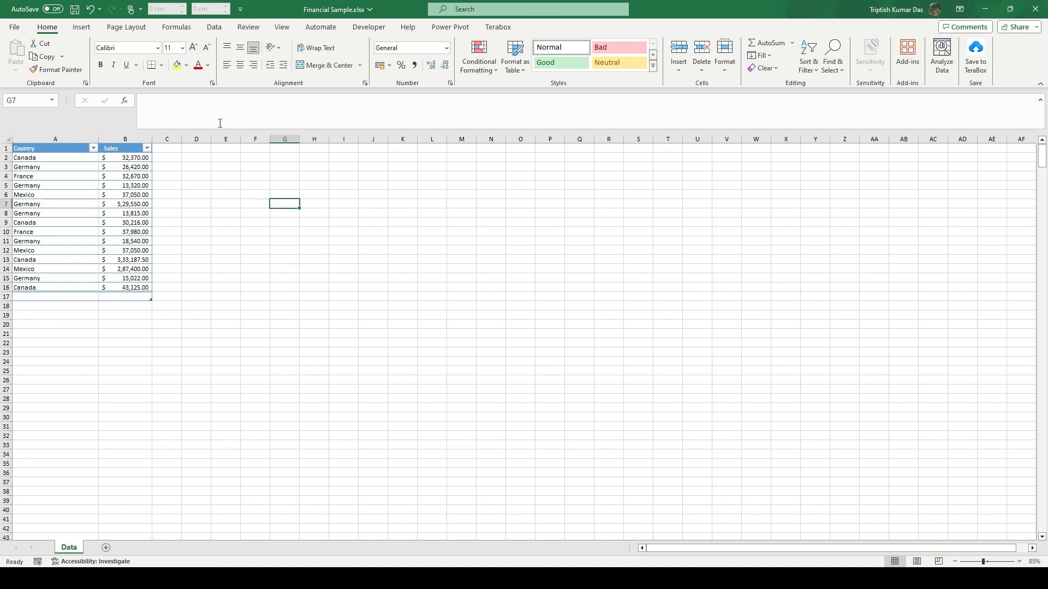
- Enter the label "Sales in Germany" in cell F7 and widen columns F and G
left_click(253, 202)
left_click(199, 109)
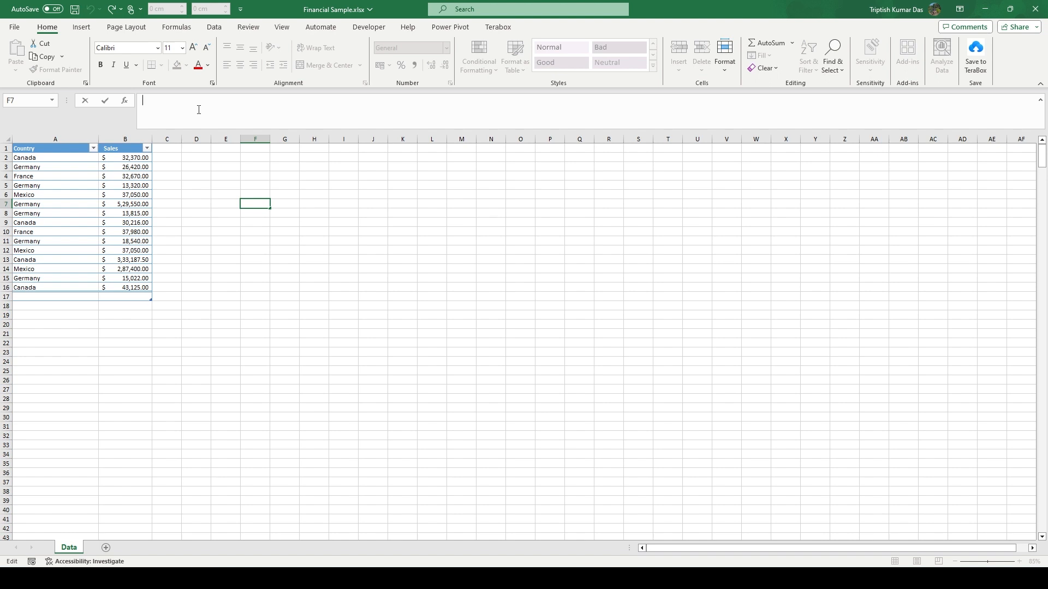
key("Escape")
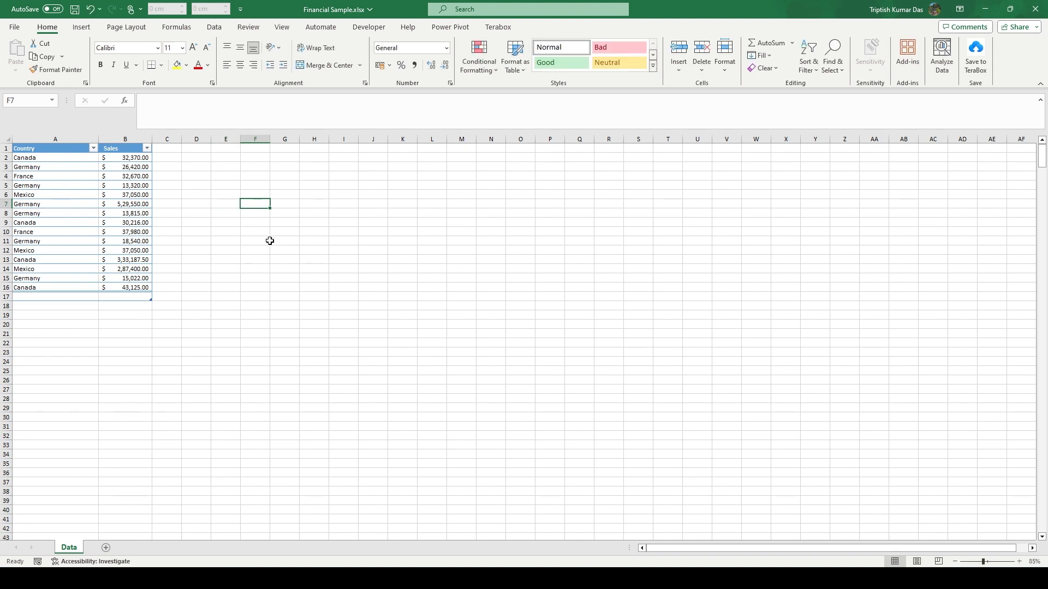
type("Sale")
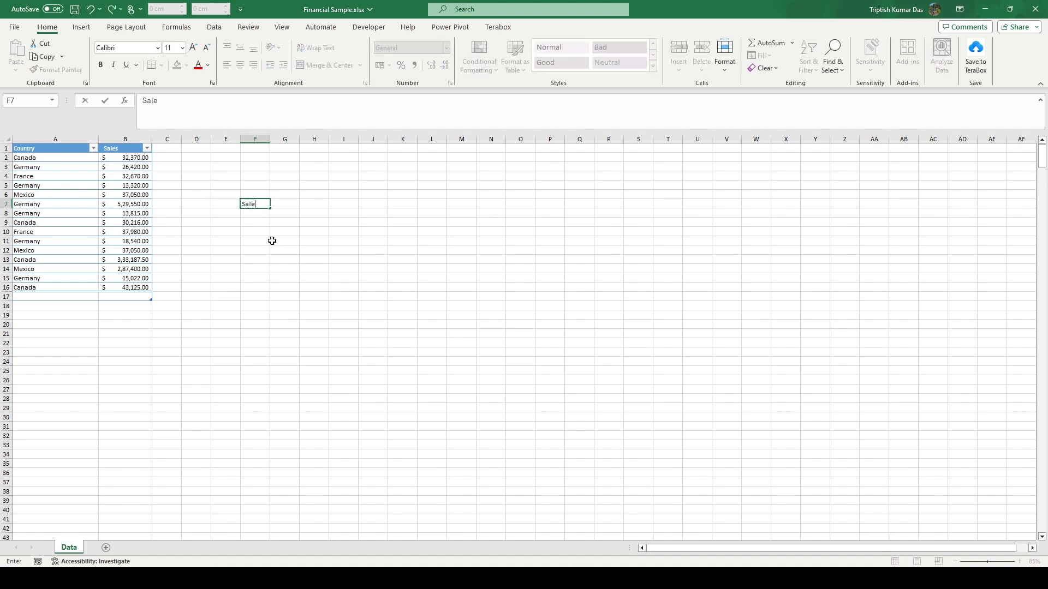
type("s in Germany")
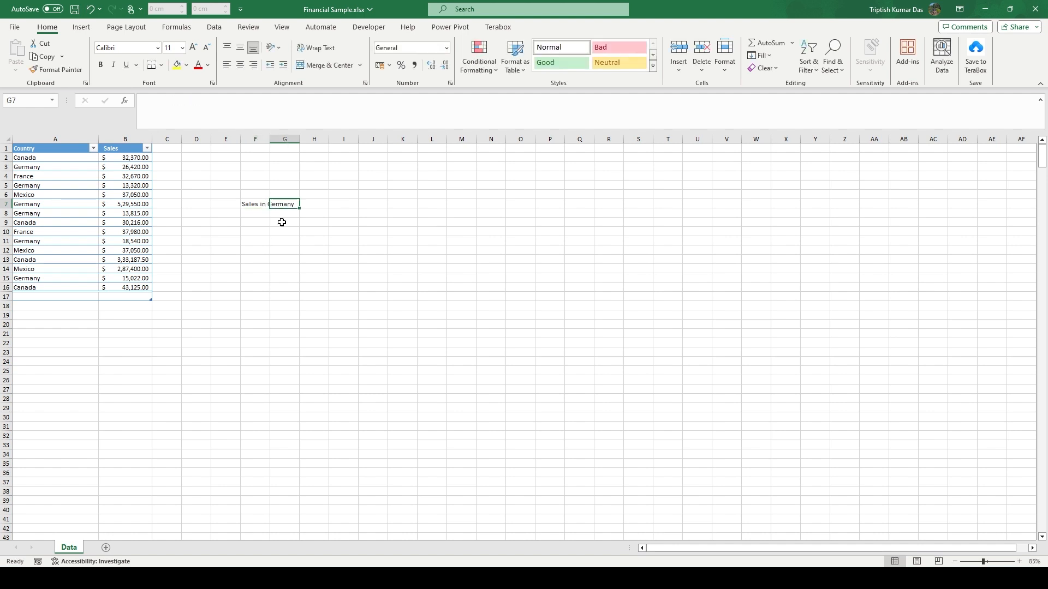
left_click(281, 205)
left_click_drag(269, 140, 401, 141)
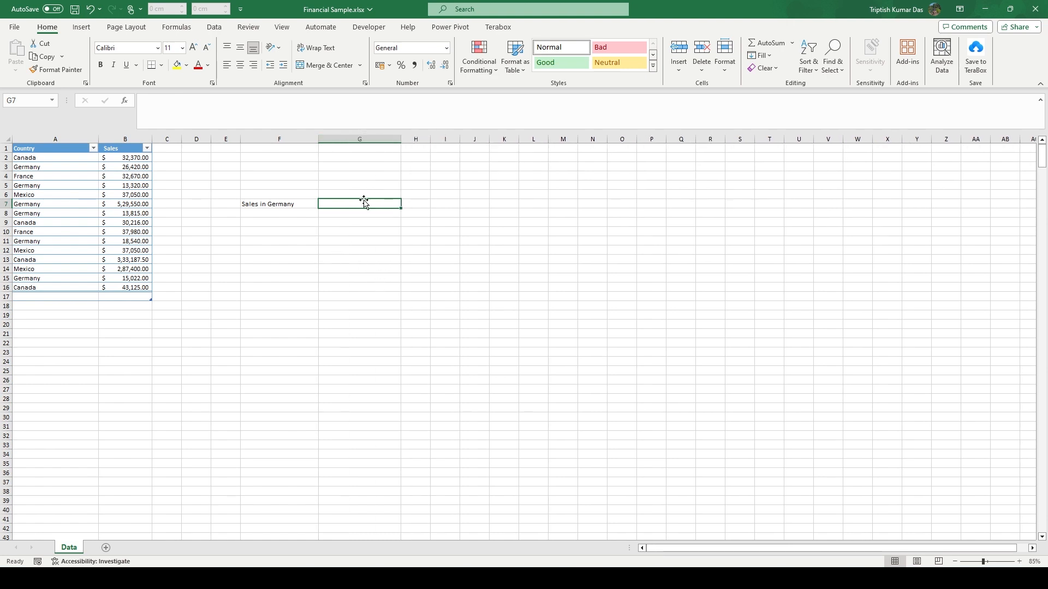
- Start a SUMIF formula in cell G7 with A2:A16 as the range to evaluate
left_click(176, 105)
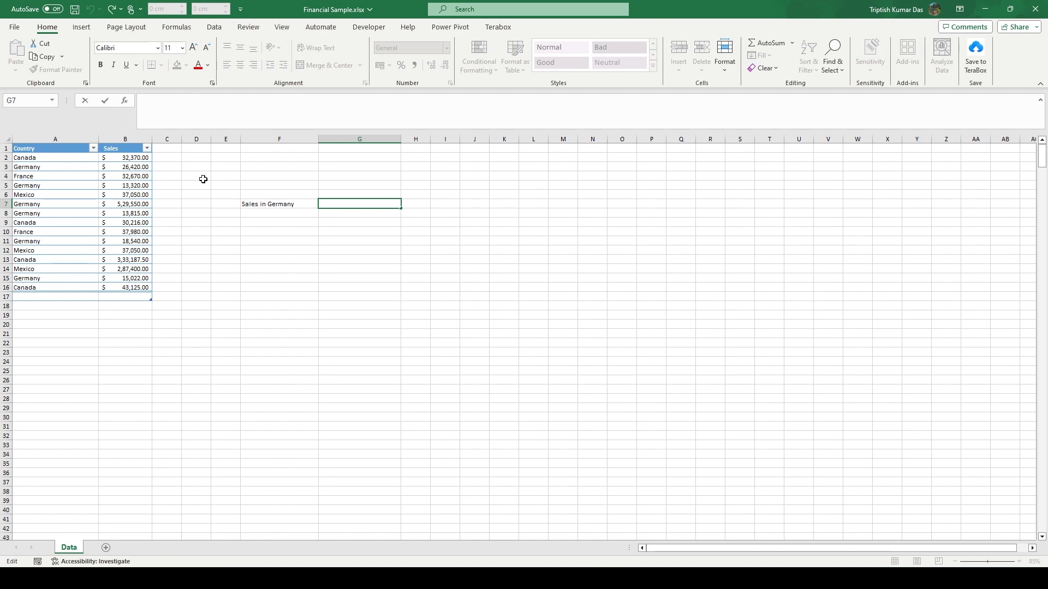
type("=su")
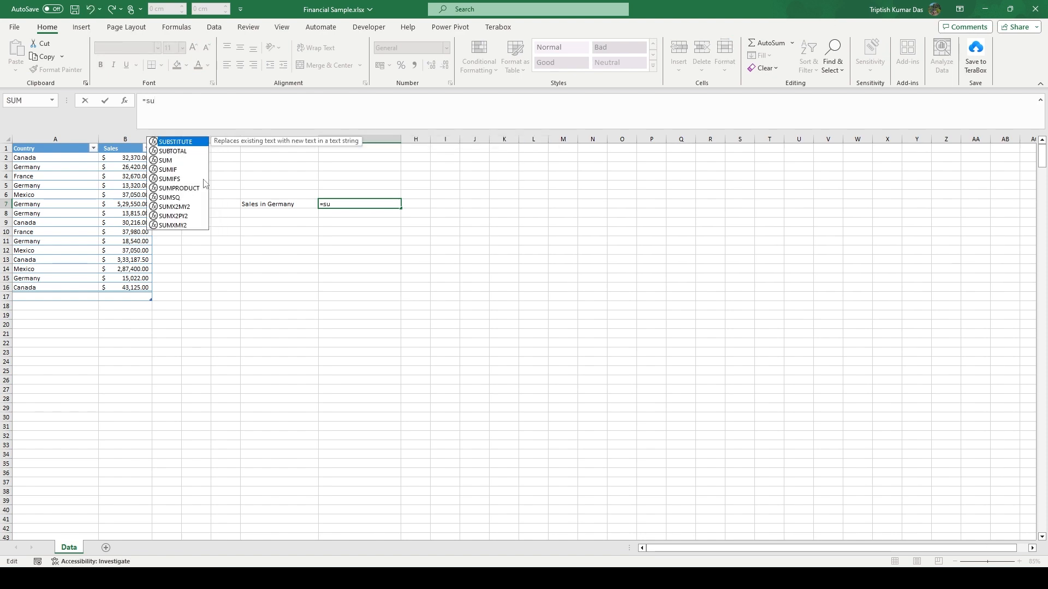
type("mif")
key("Tab")
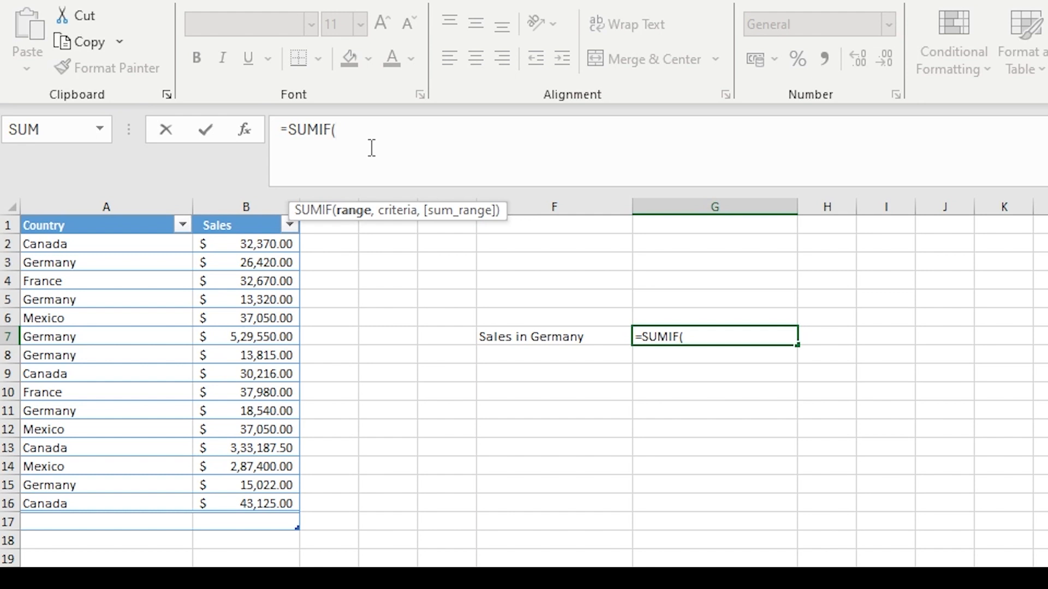
type("A2")
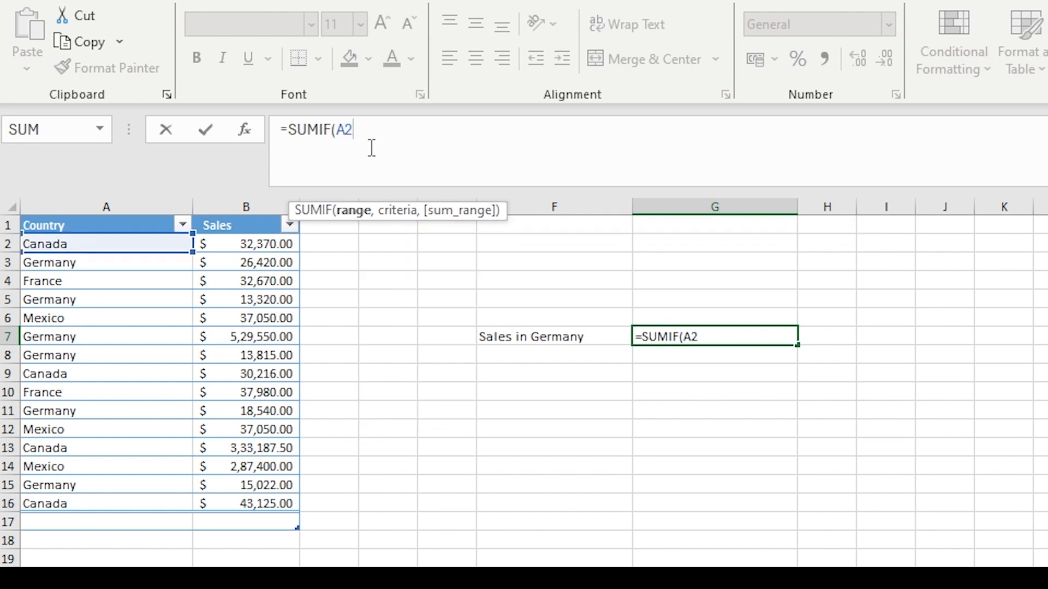
type(":A16")
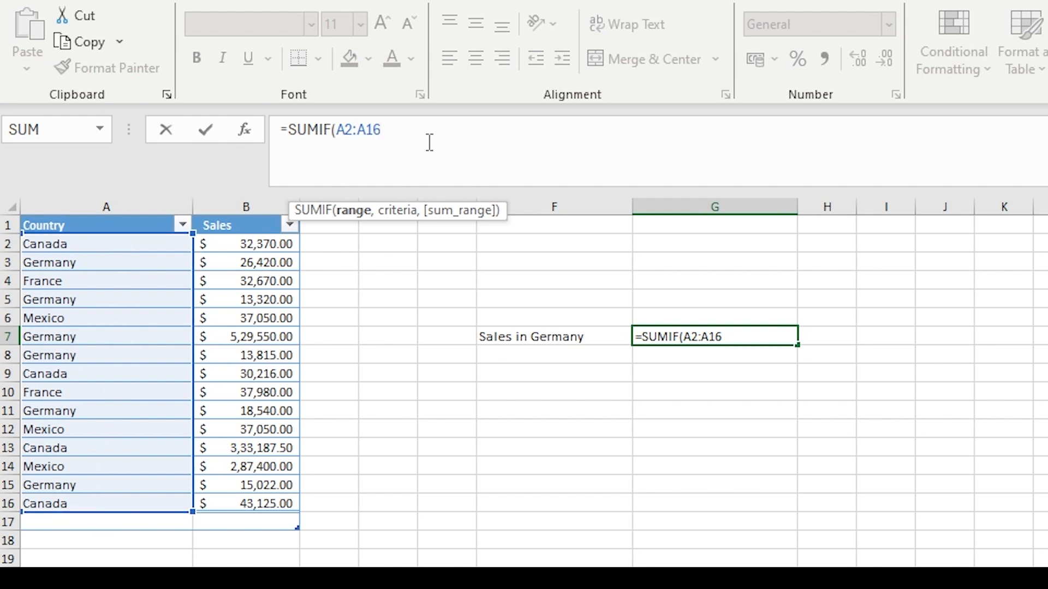
- Add "Germany", in quotation marks and with a capital G, as the criteria of the SUMIF formula
type(",")
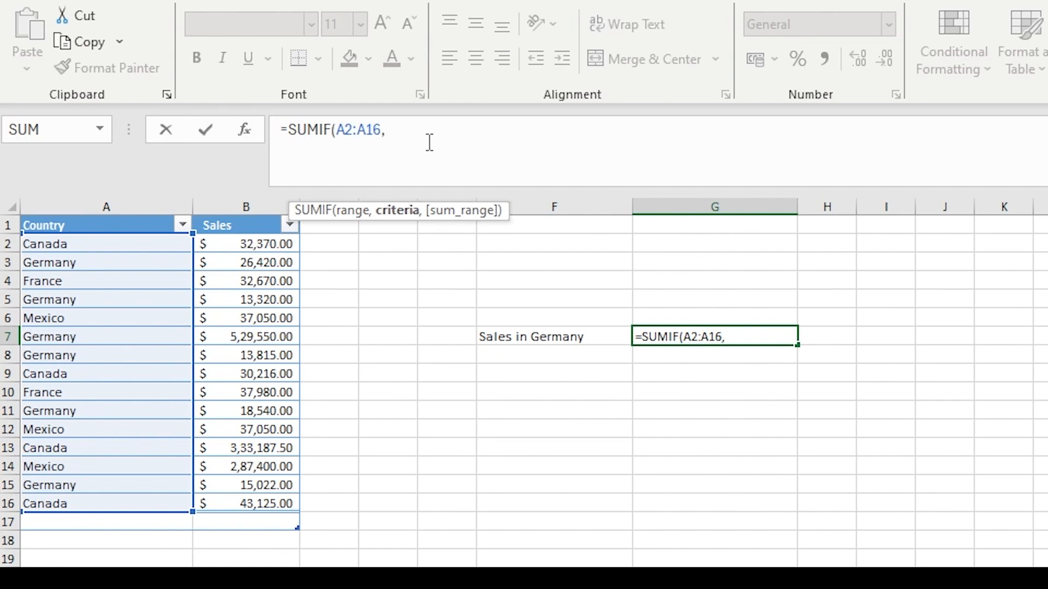
type("\"germany")
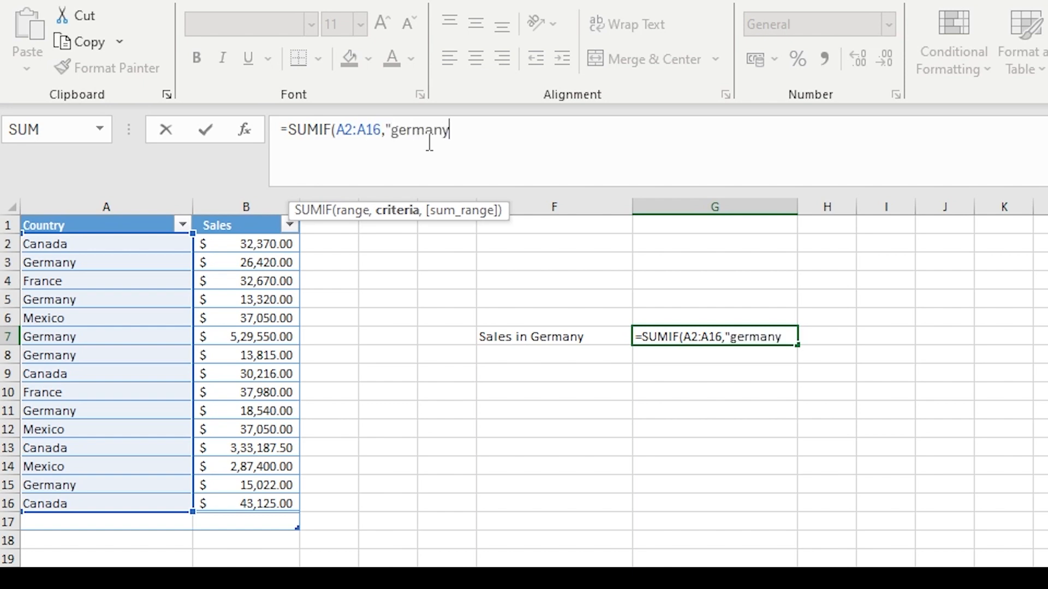
type("\"")
key("Left")
key("Left")
key("Left")
key("Left")
key("Left")
key("Left")
key("Left")
key("BackSpace")
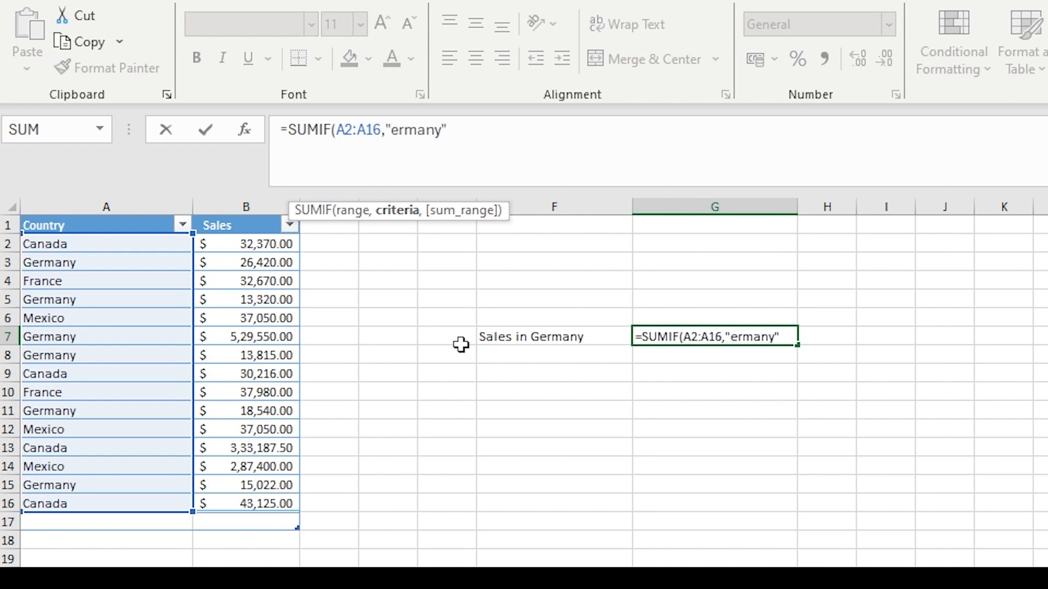
type("G")
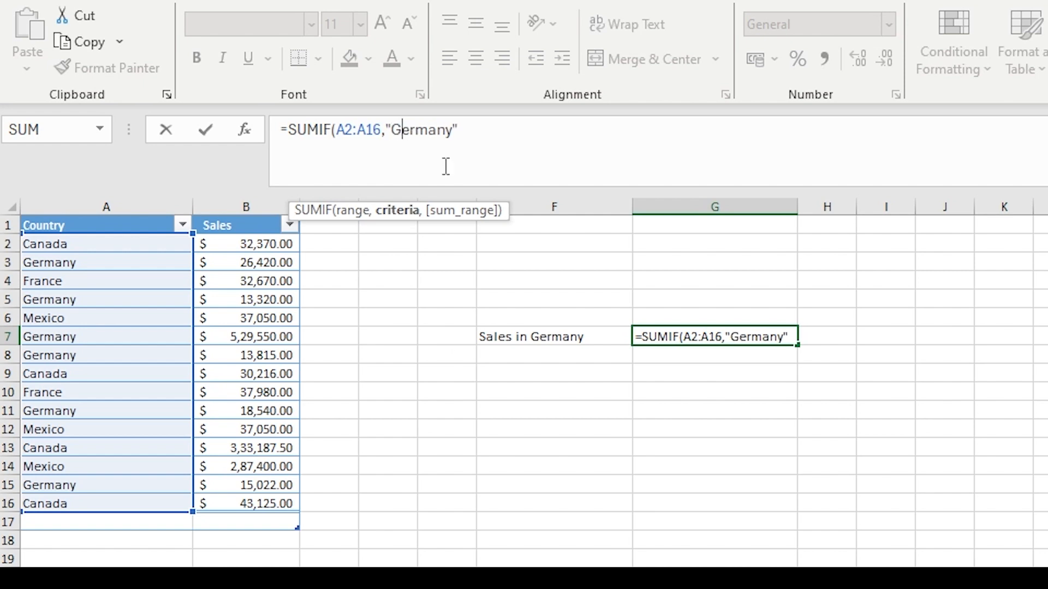
left_click(490, 133)
left_click_drag(397, 129, 454, 130)
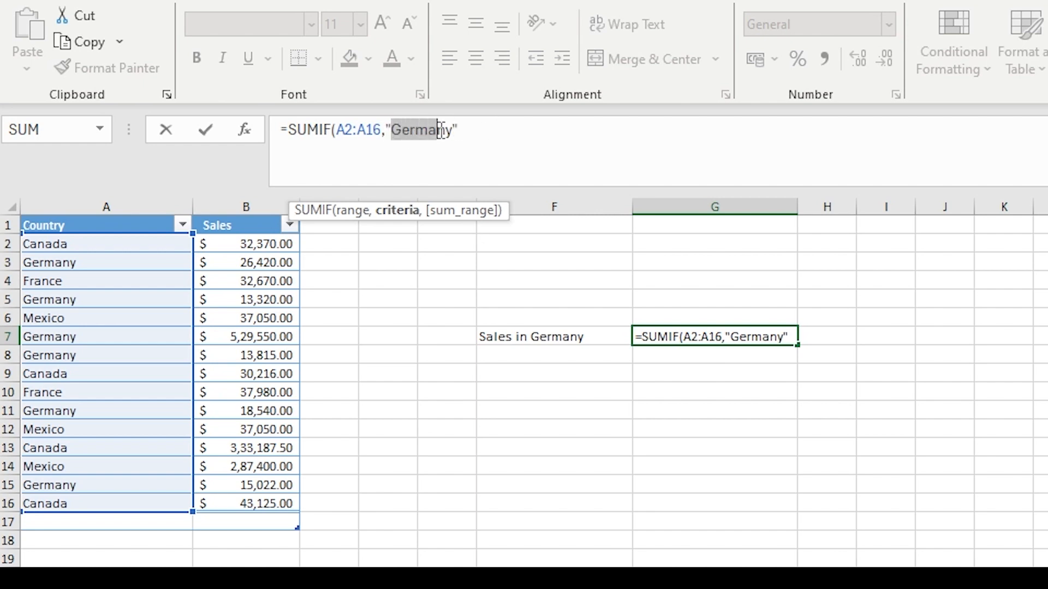
left_click(480, 133)
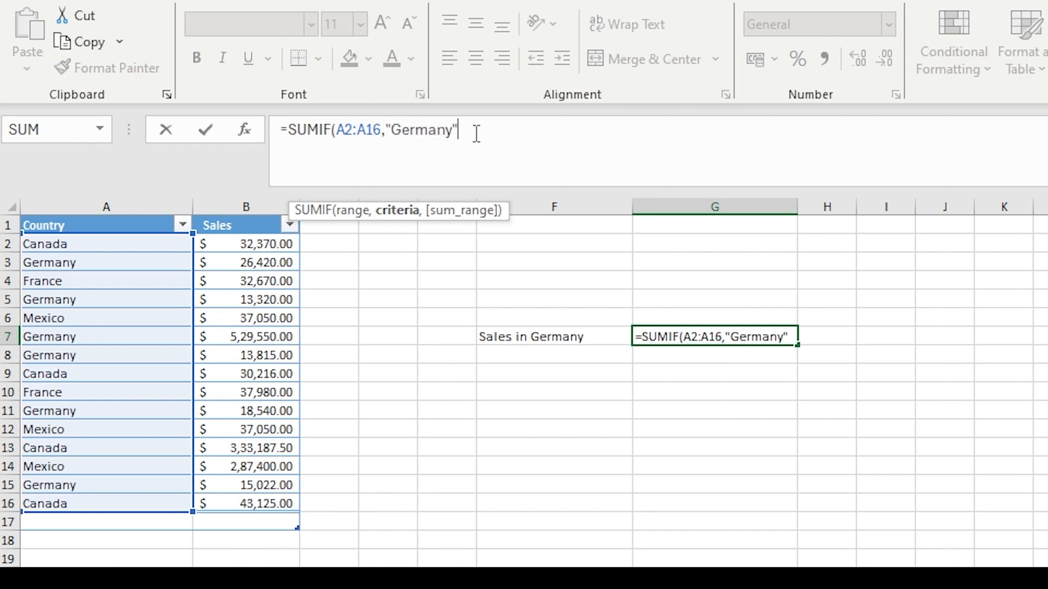
- Add B2:B16 as the sum range and close the SUMIF formula's parenthesis
type(",")
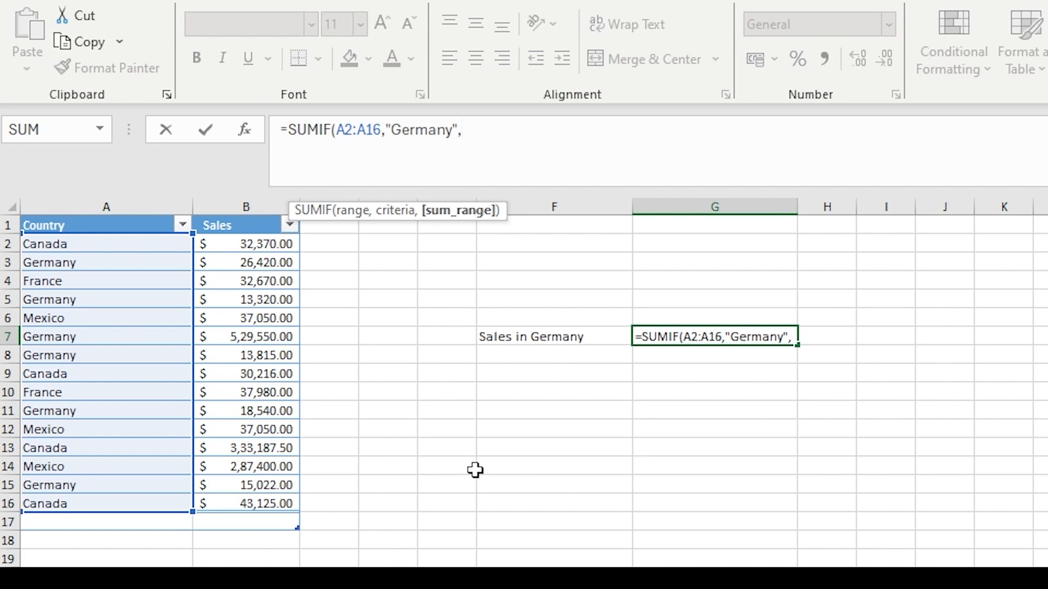
type("B2")
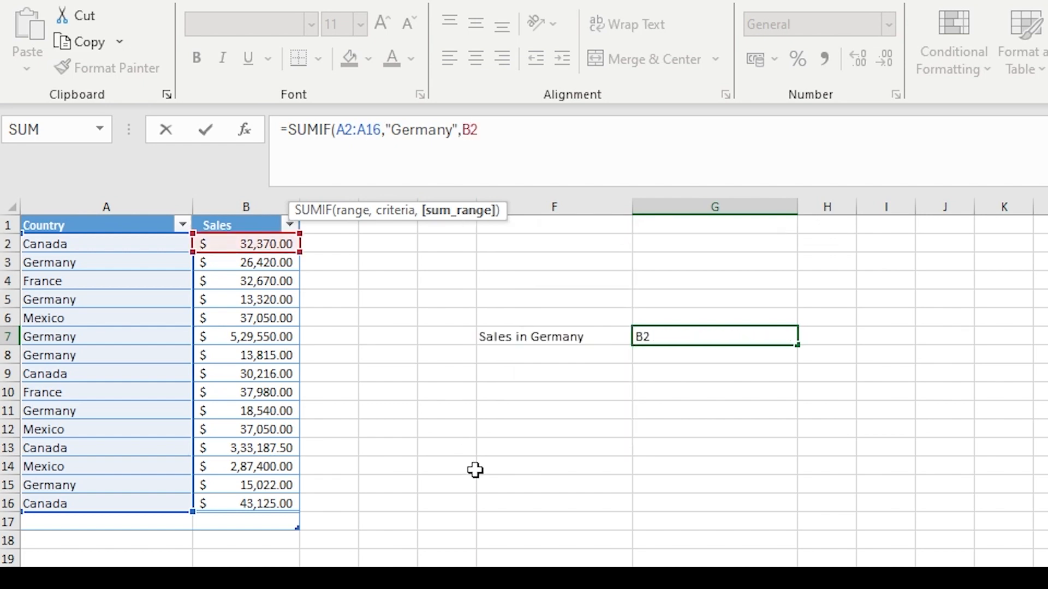
type(":B16")
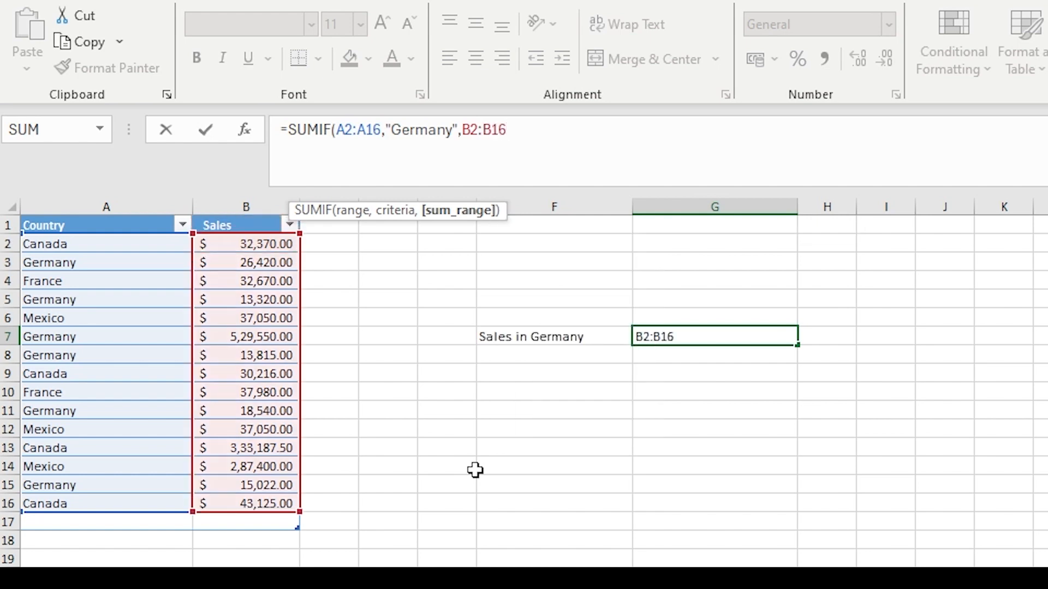
type(")")
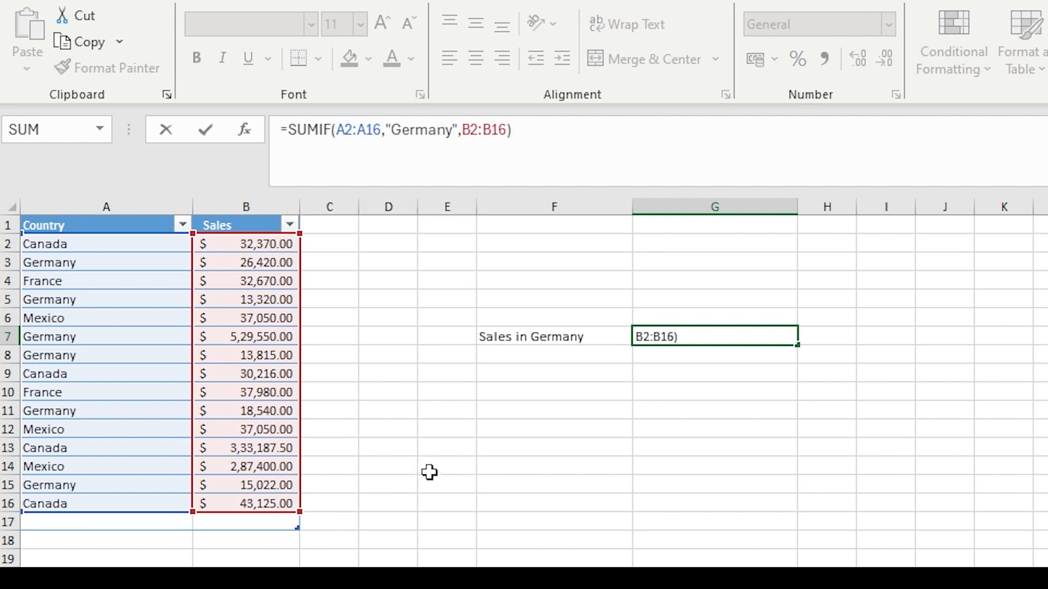
- Check the range, criteria and sum range arguments of the SUMIF formula in cell G7 and commit the formula
left_click_drag(338, 131, 384, 131)
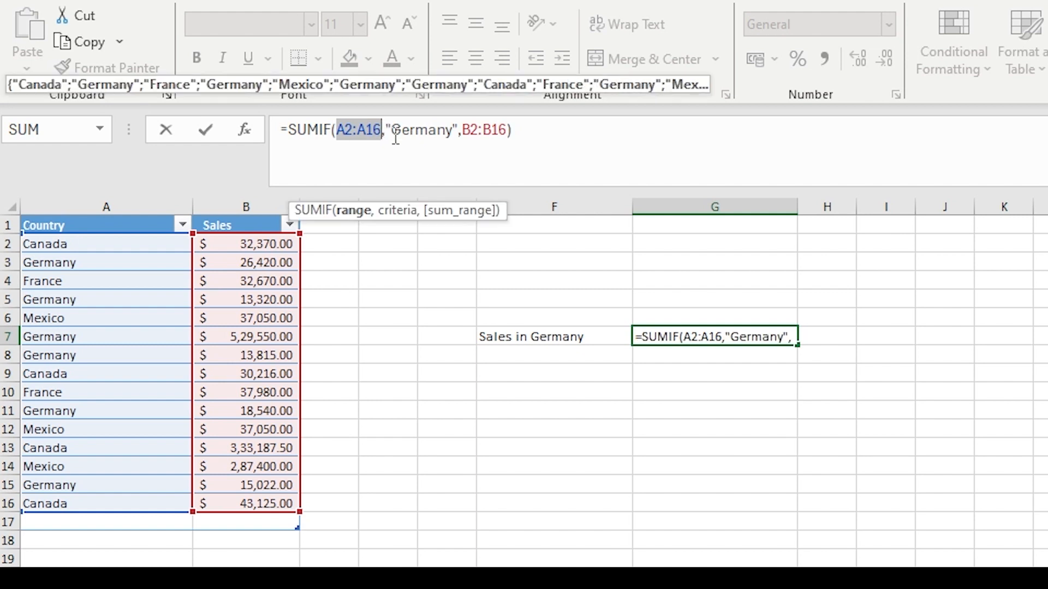
left_click_drag(387, 129, 460, 128)
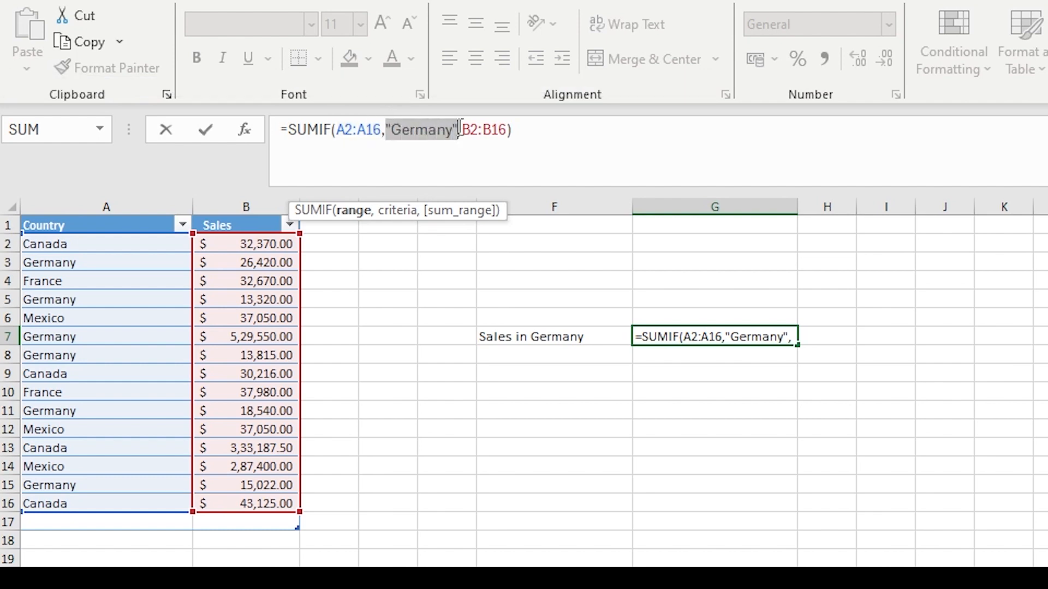
left_click(392, 130)
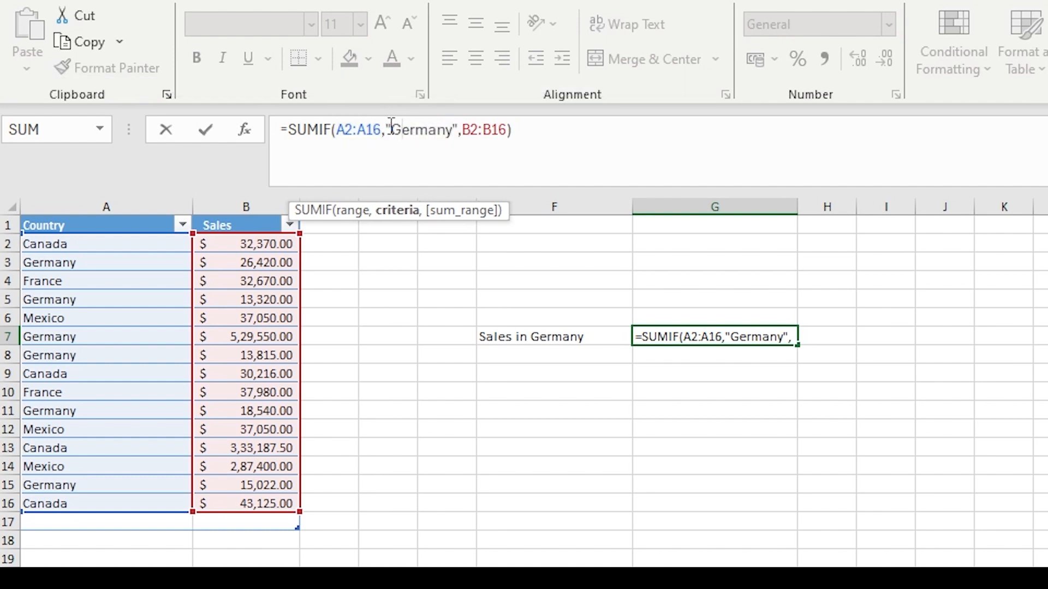
left_click_drag(390, 129, 458, 130)
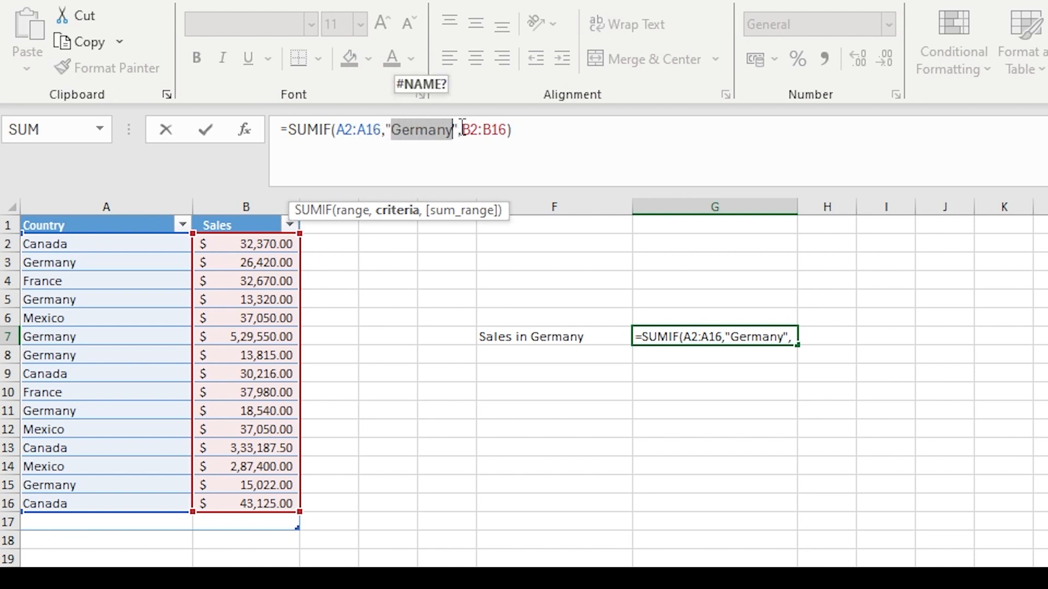
left_click_drag(462, 130, 506, 139)
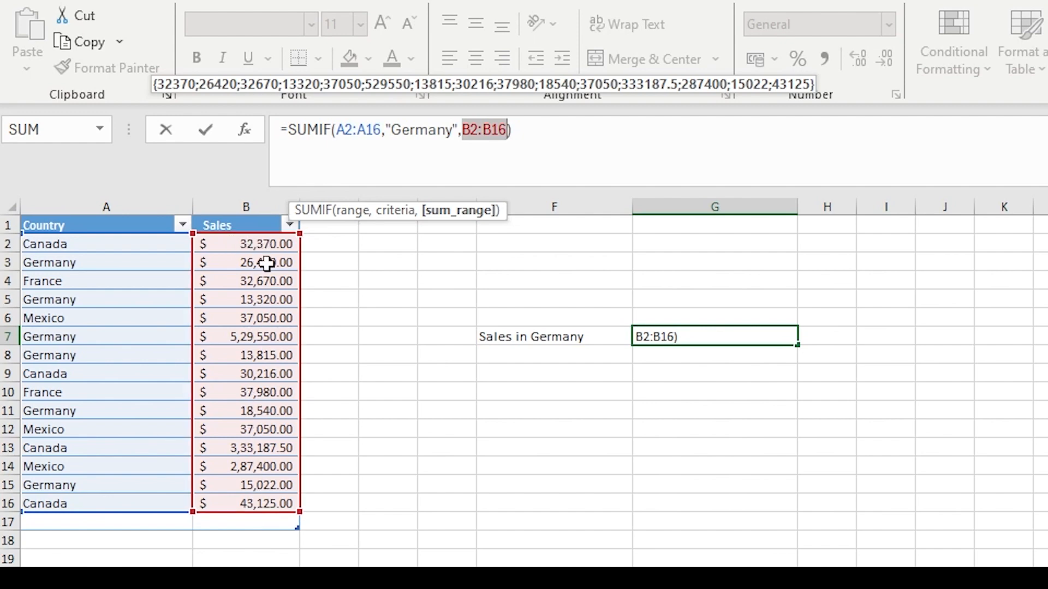
left_click(529, 137)
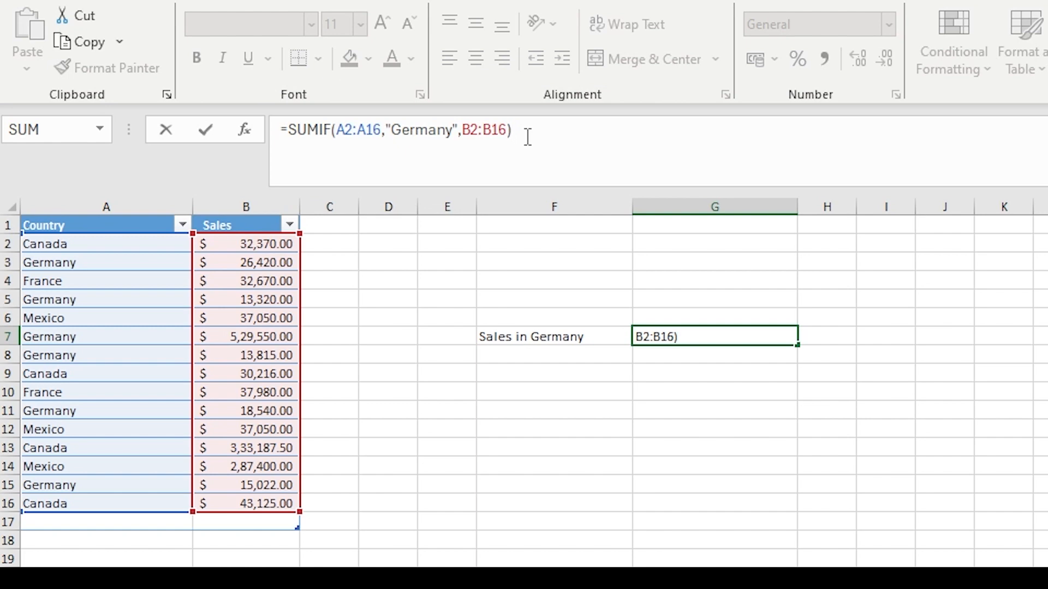
key("Return")
- Center the contents of cells F7 and G7 both vertically and horizontally
left_click_drag(555, 336, 704, 337)
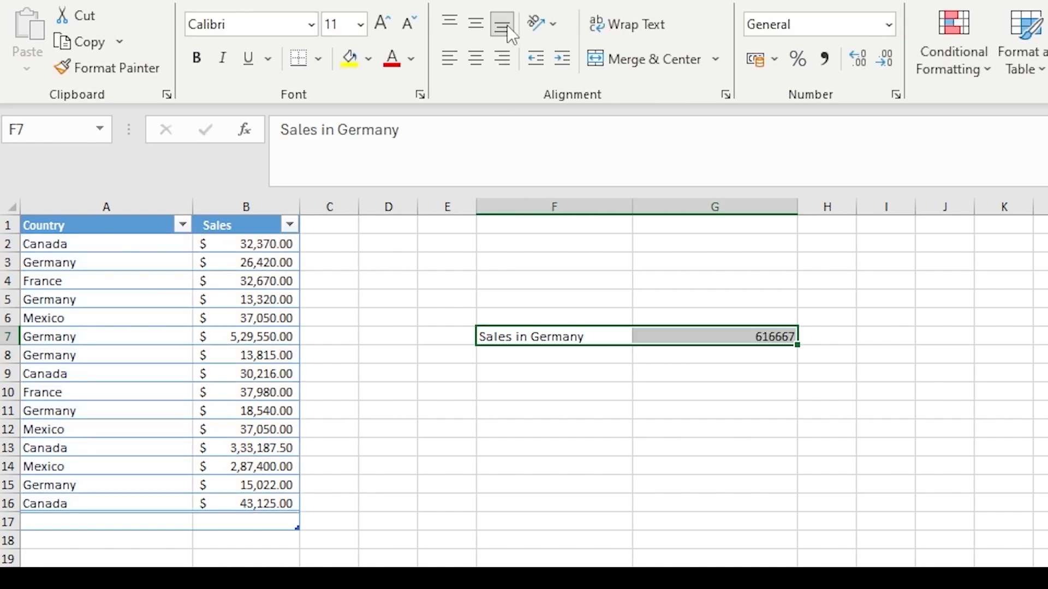
left_click(476, 24)
left_click(476, 58)
left_click(834, 537)
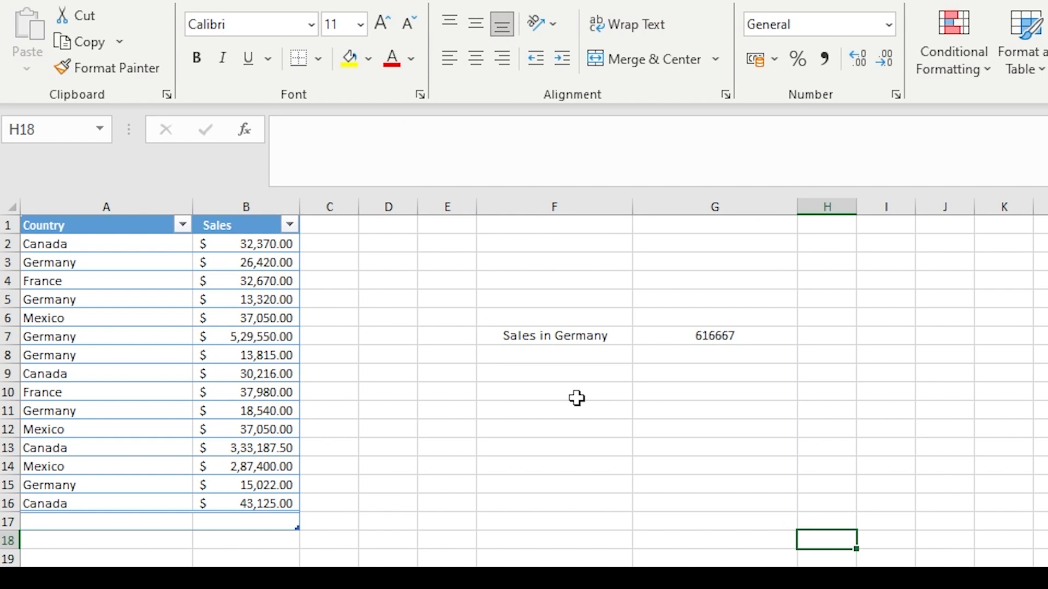
left_click(714, 339)
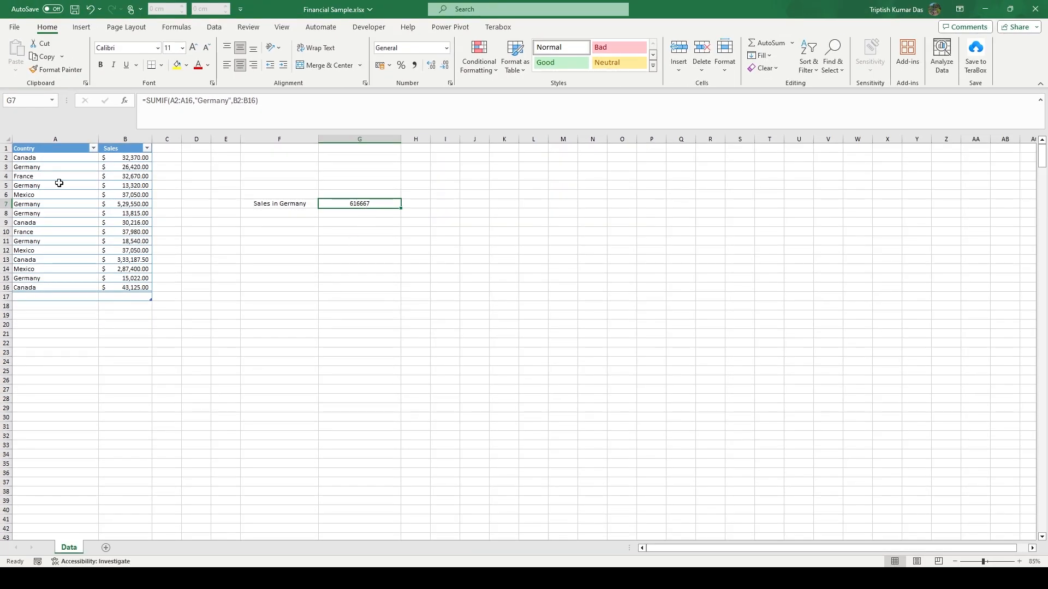
- Filter the table's Country column to show only the Germany rows
left_click(63, 194)
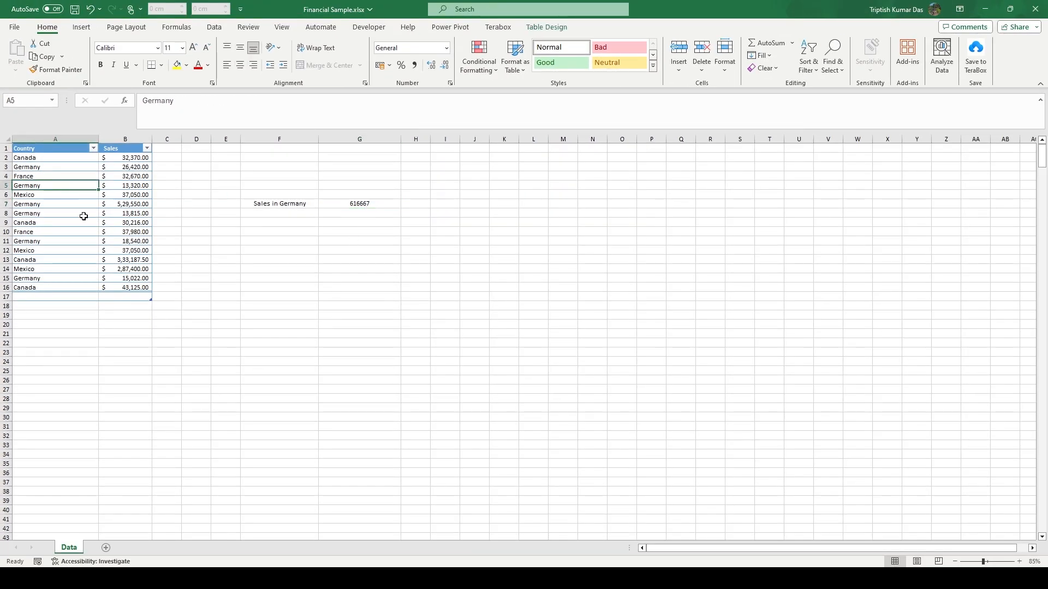
left_click(60, 149)
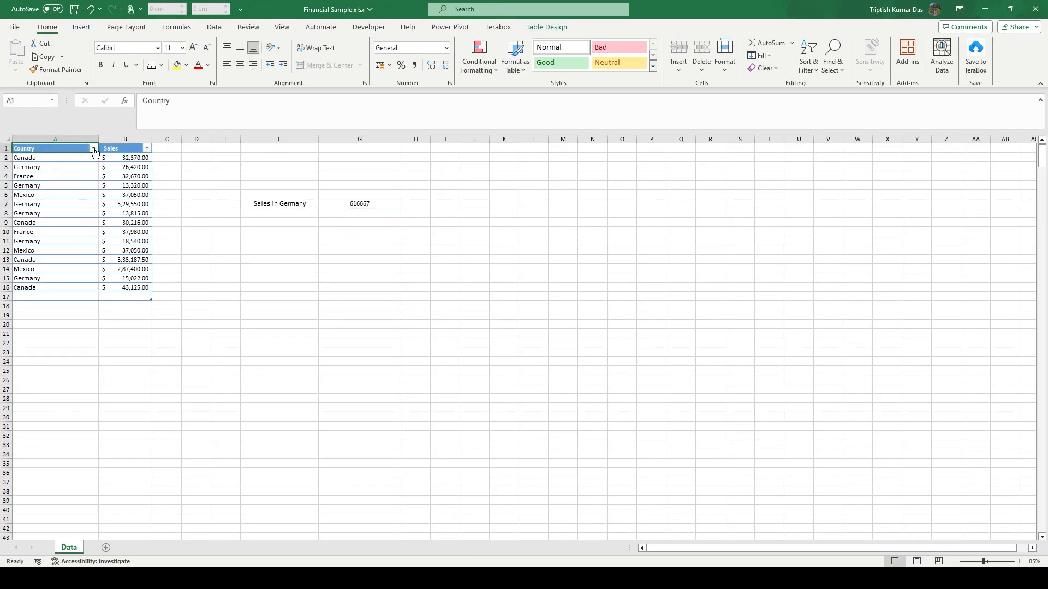
left_click(93, 149)
left_click(48, 291)
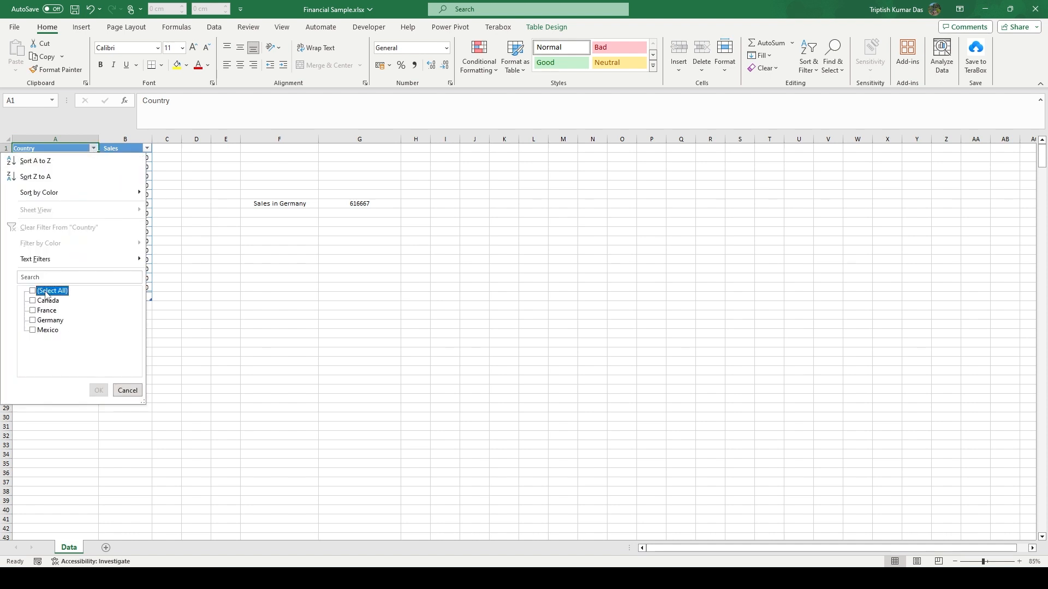
left_click(33, 320)
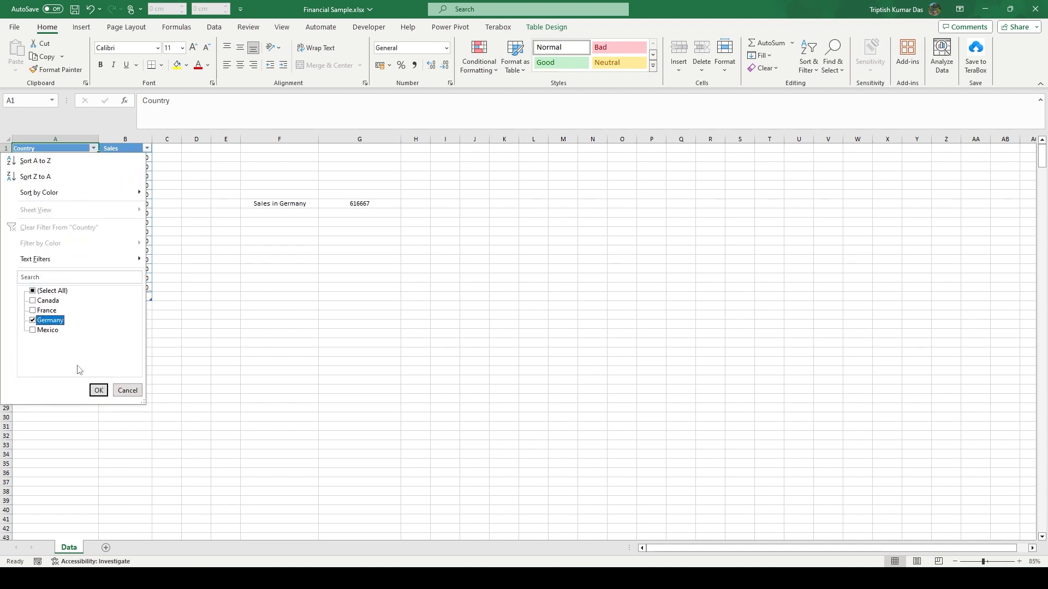
left_click(98, 390)
- Check the sum of the filtered Germany sales values in column B against the SUMIF result in cell G7
left_click(195, 214)
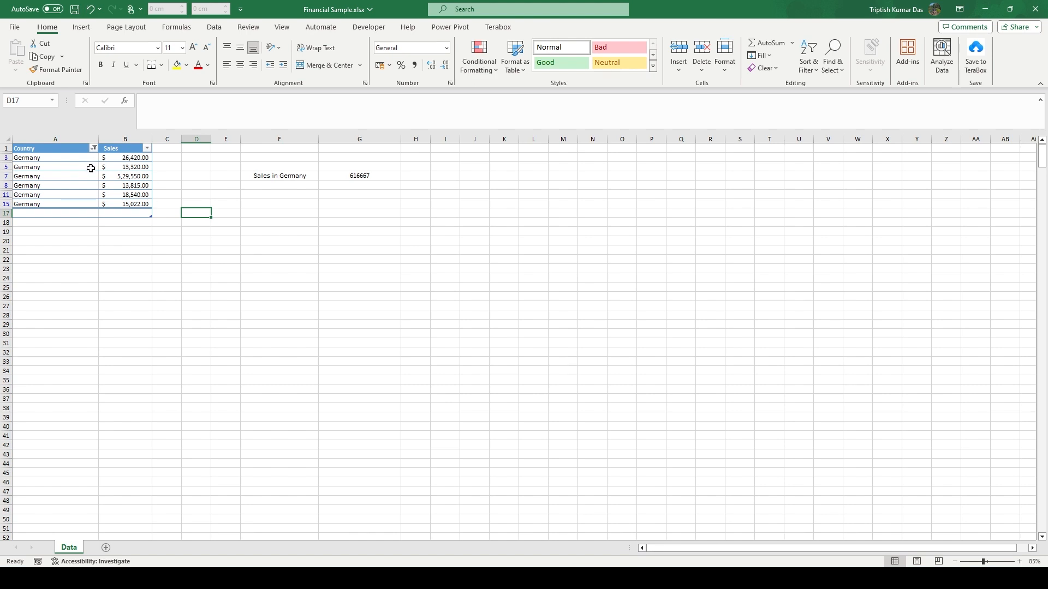
left_click_drag(128, 158, 125, 203)
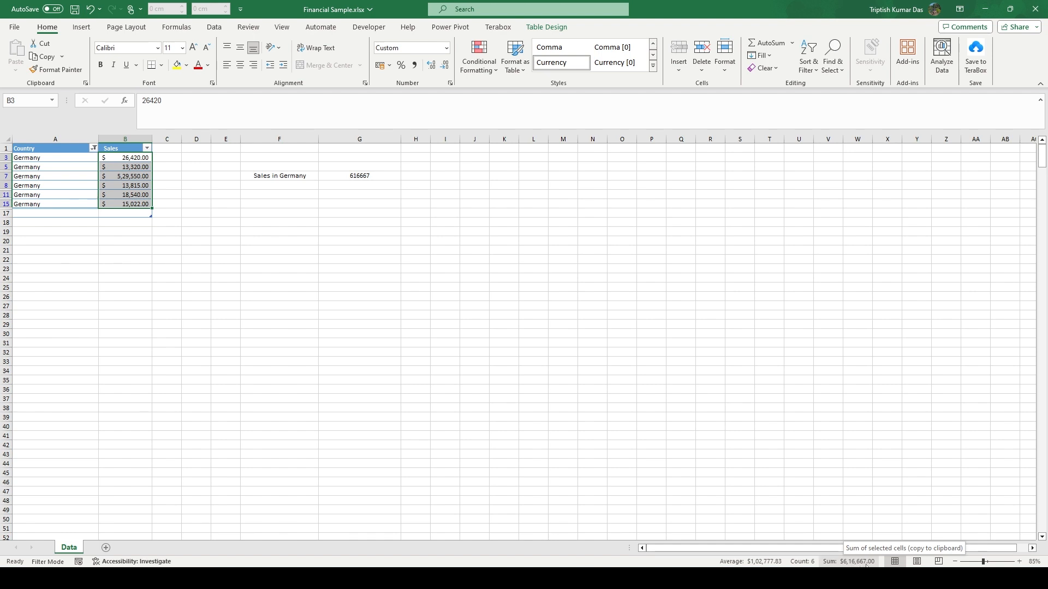
left_click(370, 177)
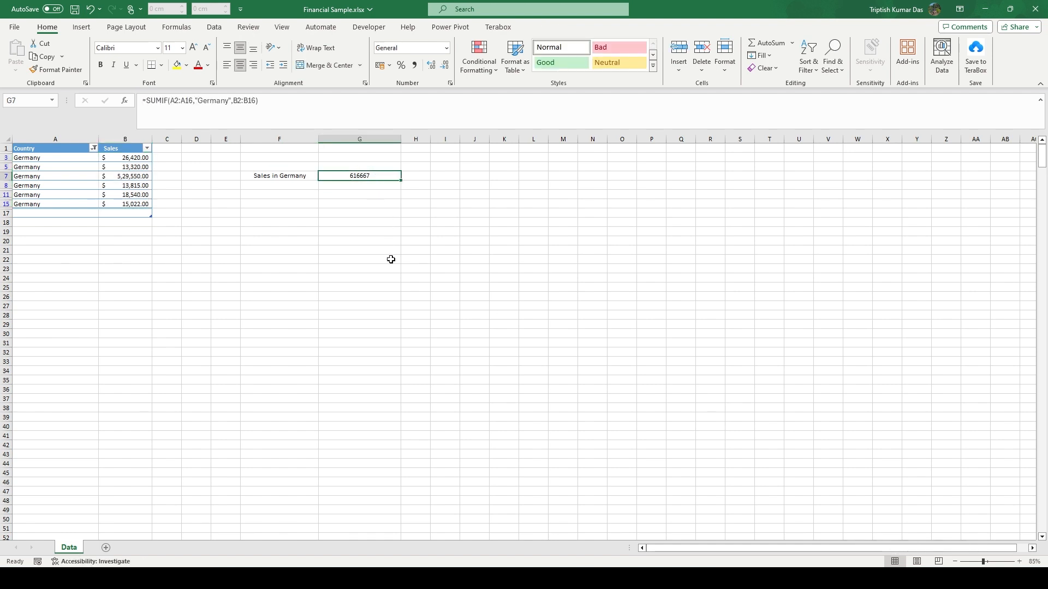
- Reselect all countries in the Country column filter to show the full table again
left_click(93, 148)
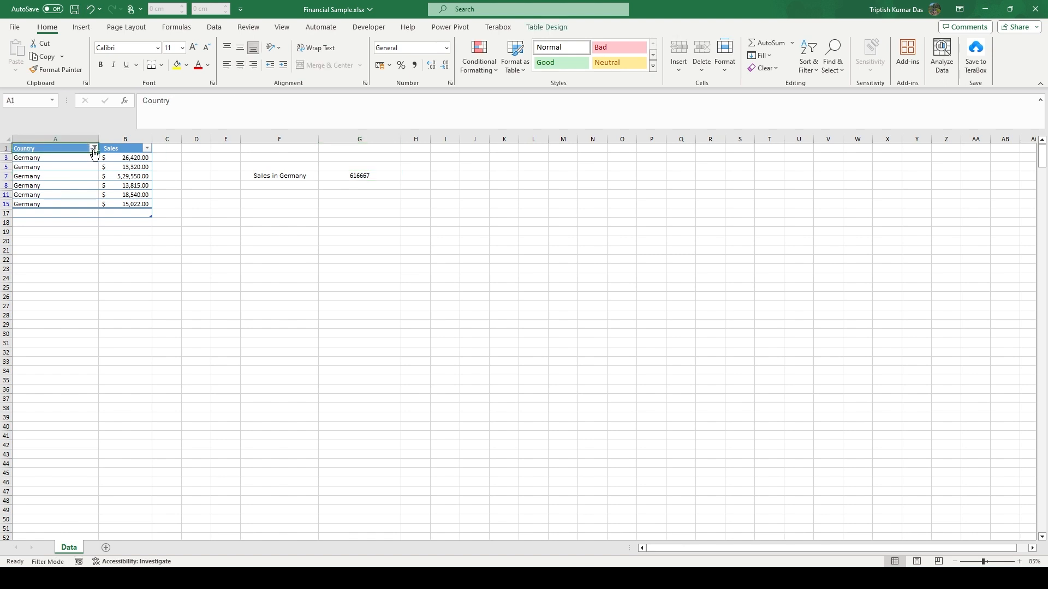
left_click(50, 291)
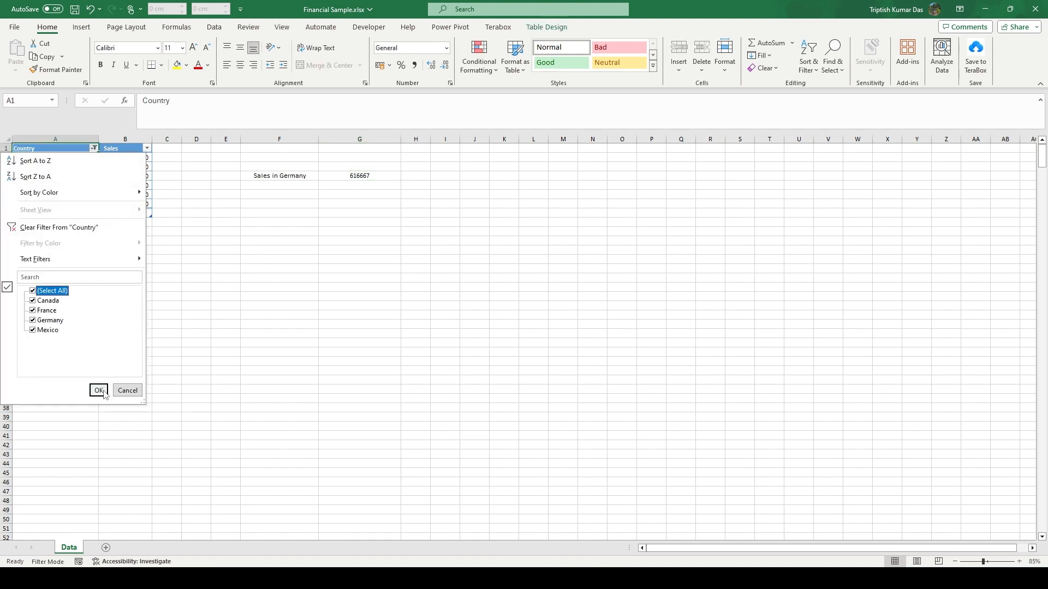
left_click(98, 390)
left_click(299, 249)
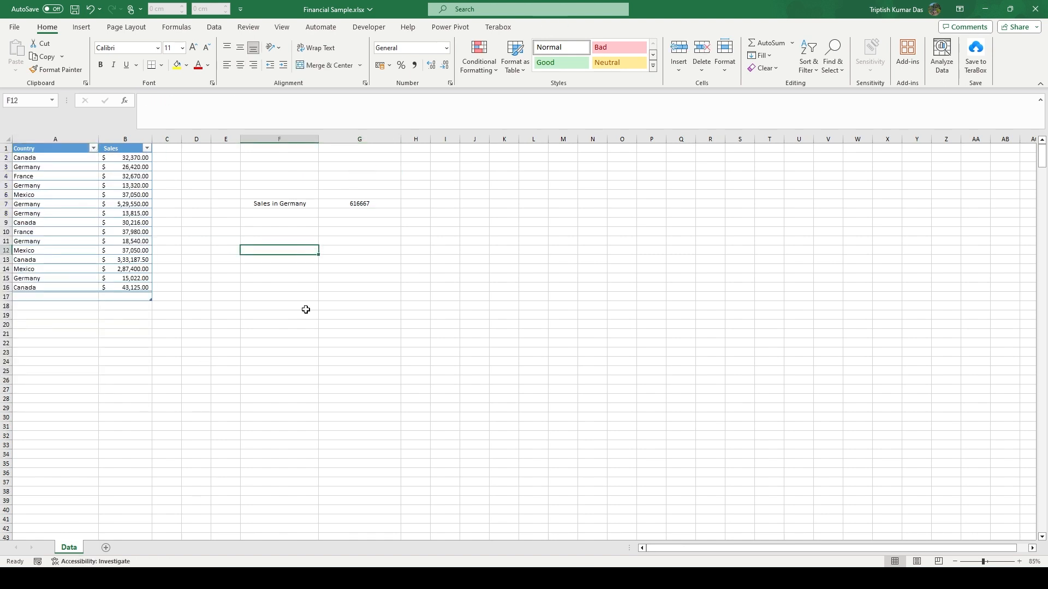